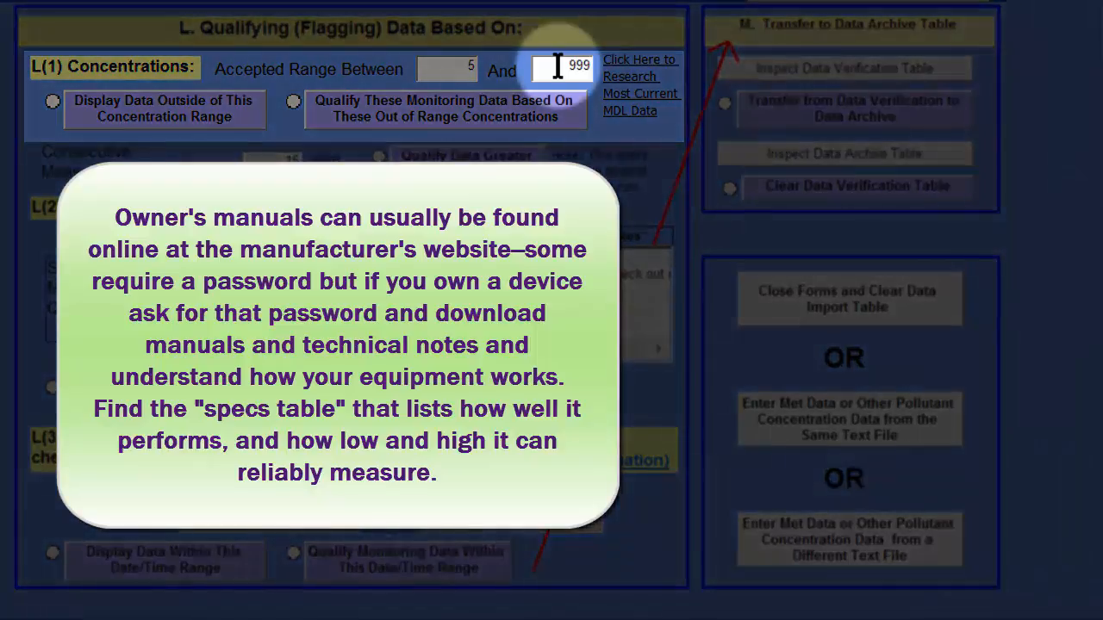
Set the upper limit of the accepted concentration range to 500 and qualify the monitoring data outside the range, accepting the record updates
drag(572, 66, 598, 67)
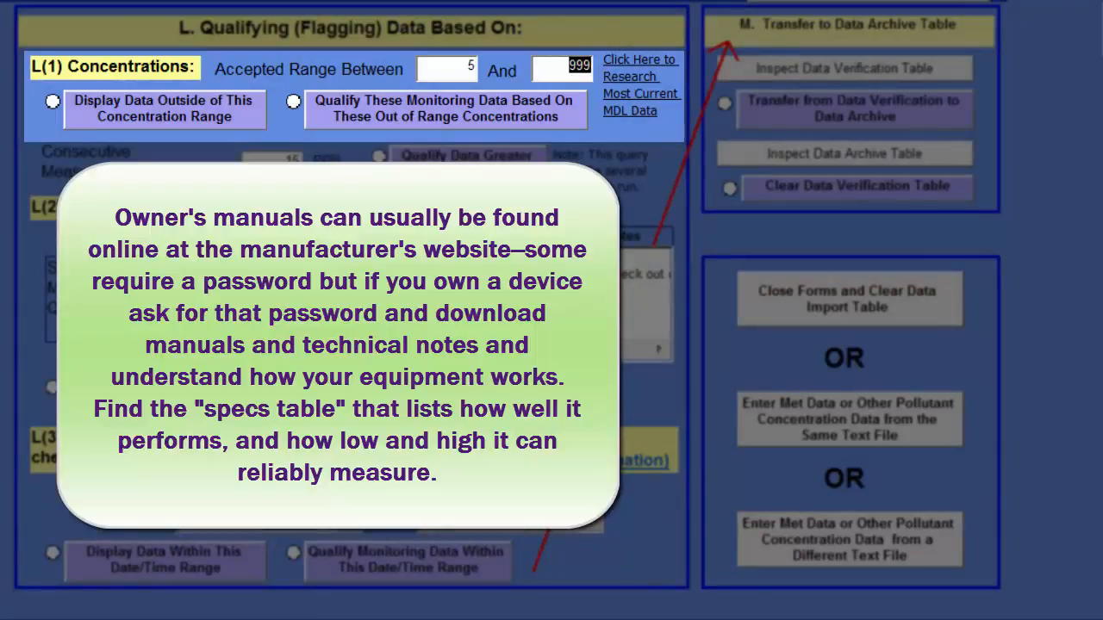
text(500)
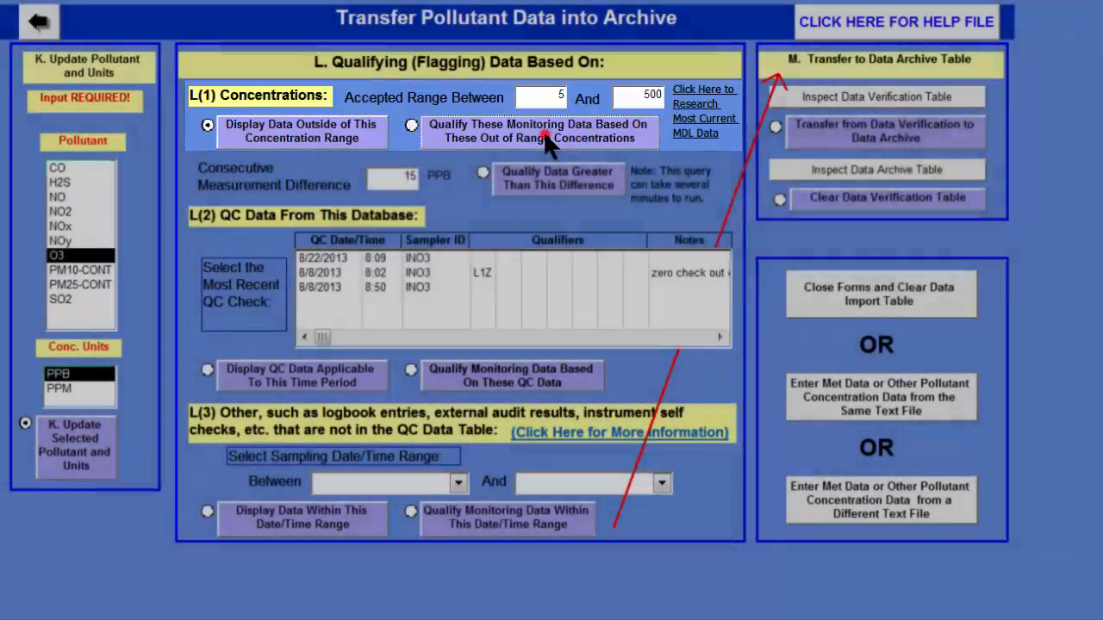
click(545, 127)
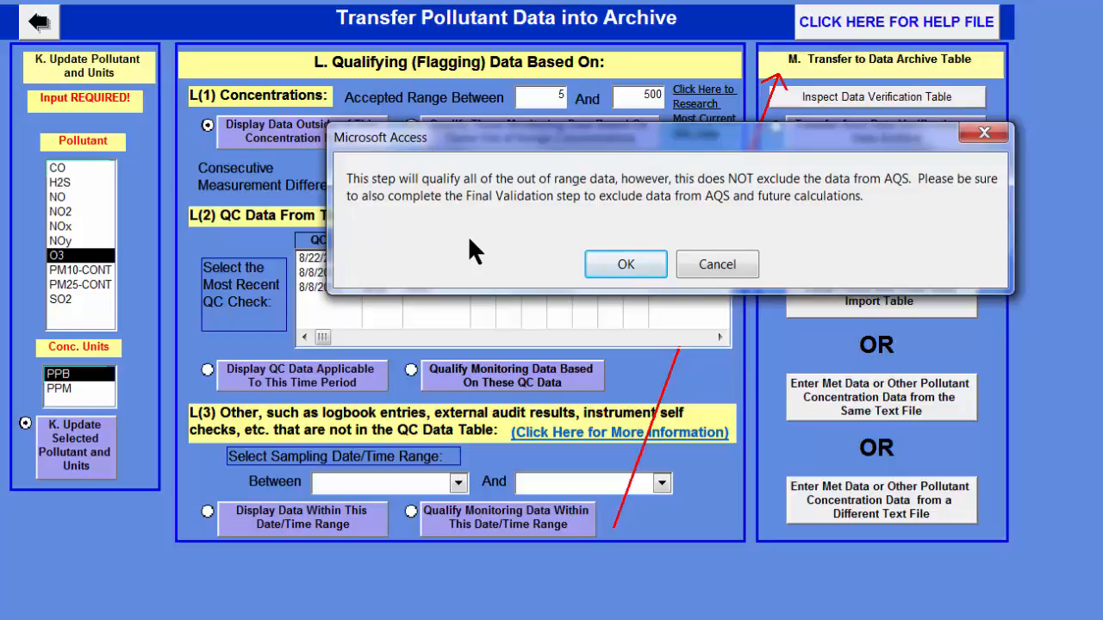
click(600, 274)
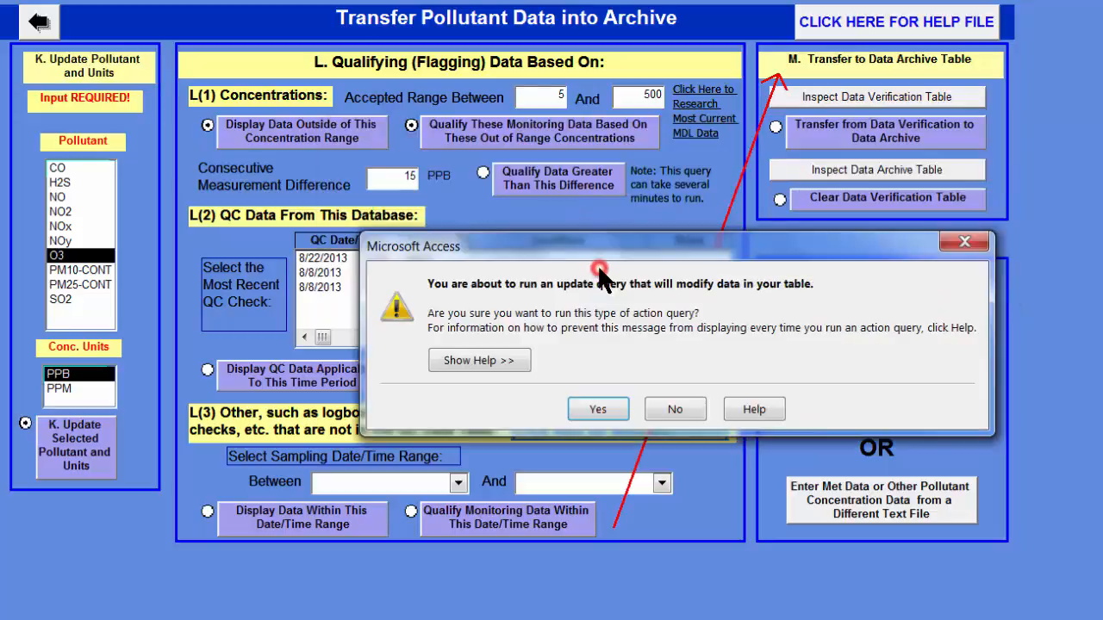
click(597, 408)
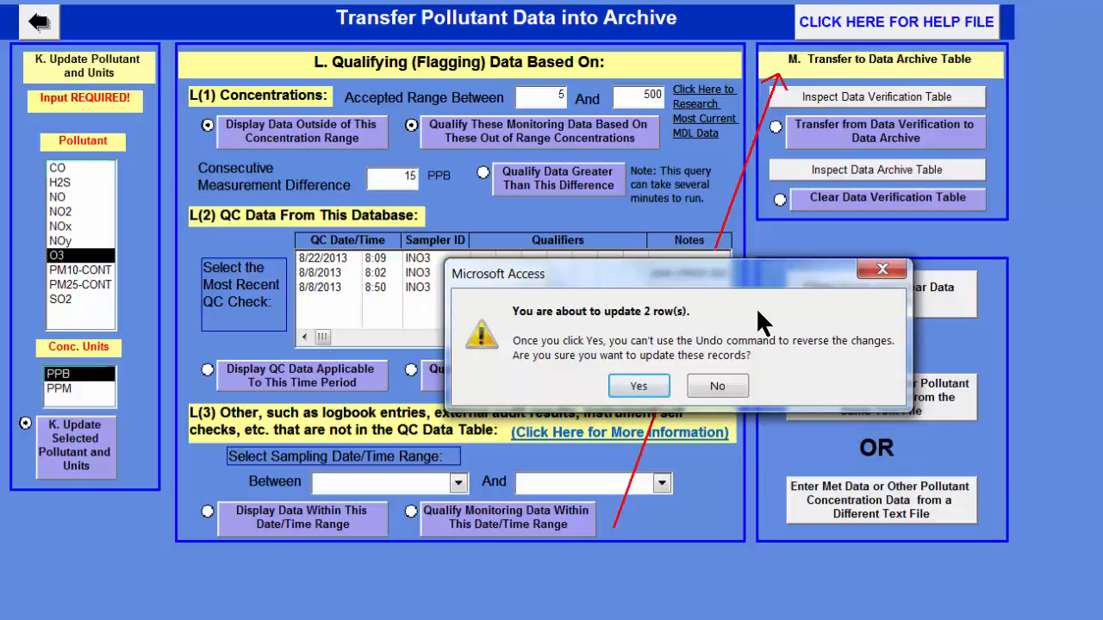
click(637, 386)
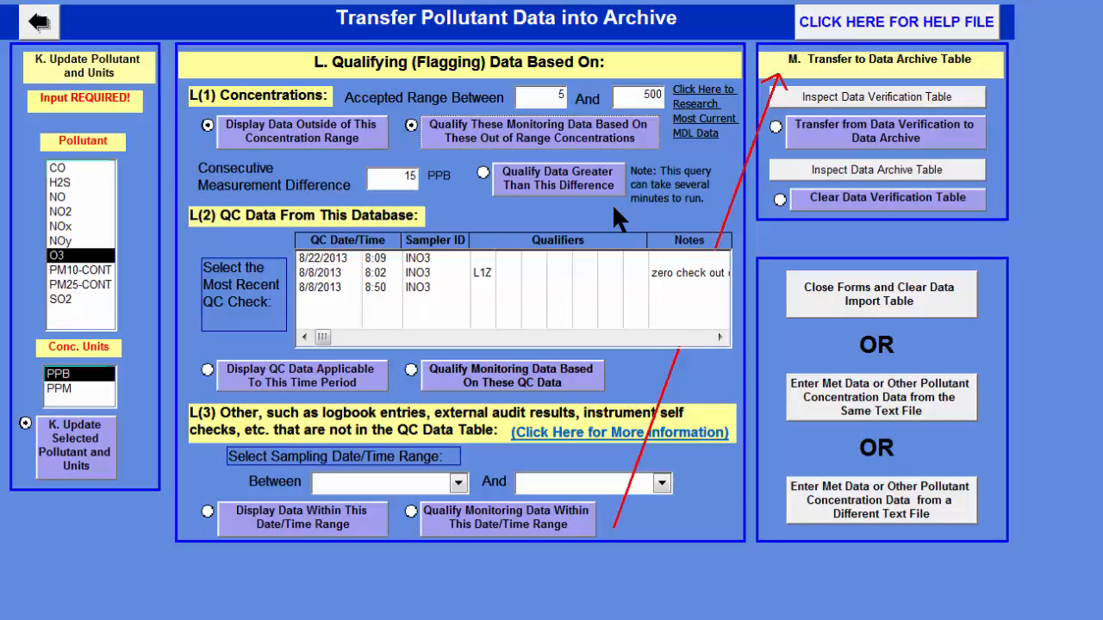
Qualify the data whose consecutive measurement difference exceeds 15 PPB and accept the record updates
click(545, 180)
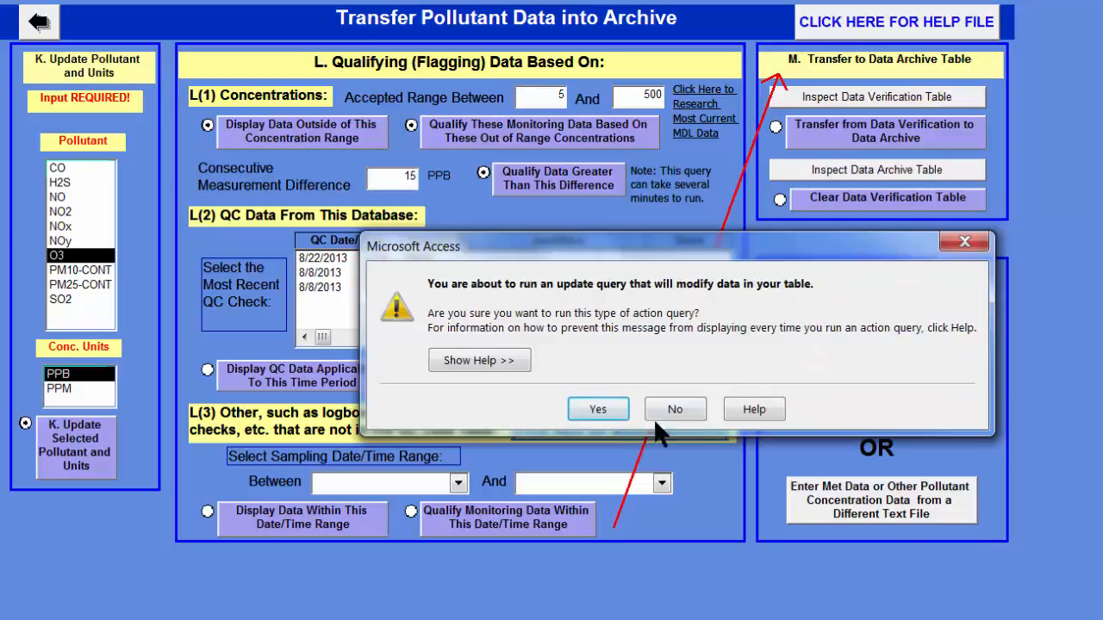
click(603, 409)
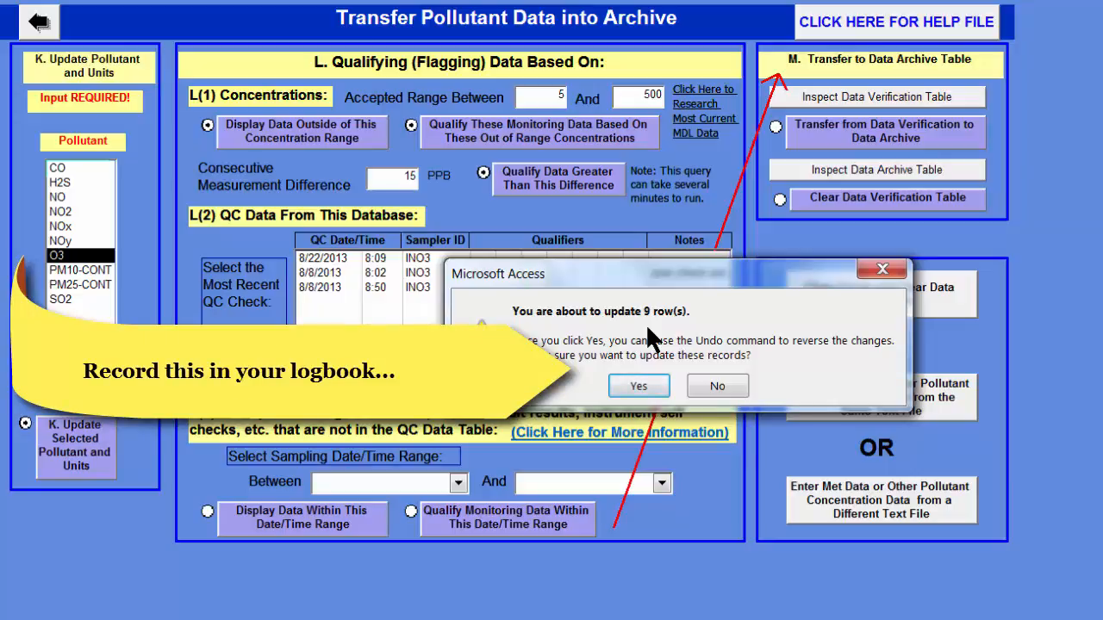
click(634, 387)
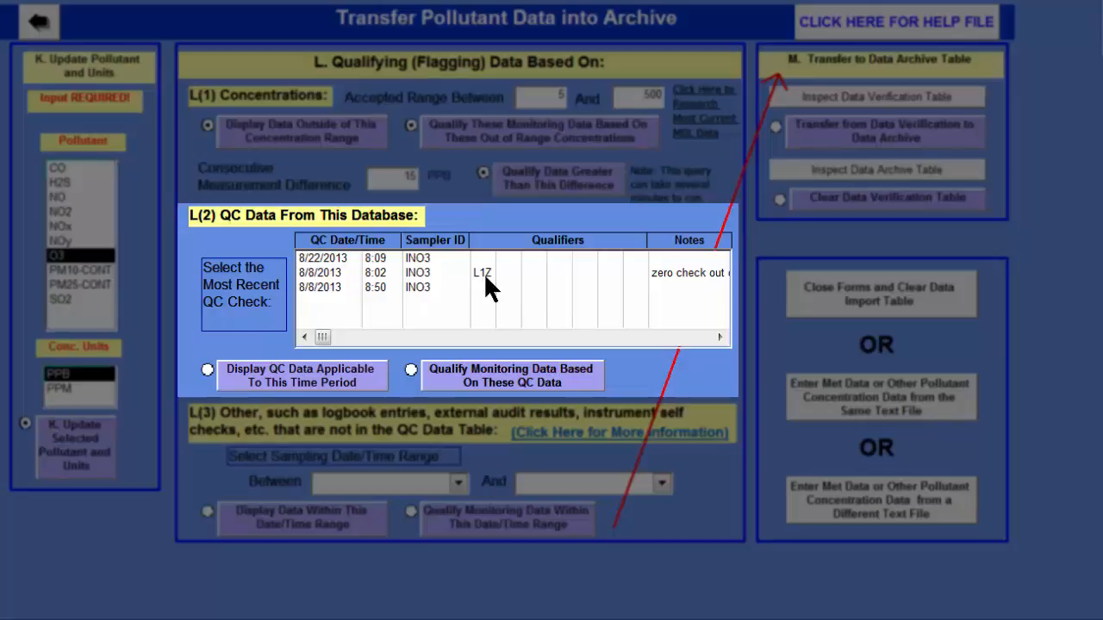
Select the 8/8/2013 8:02 QC check and display its QC data to review the zero check values and qualifier
click(325, 272)
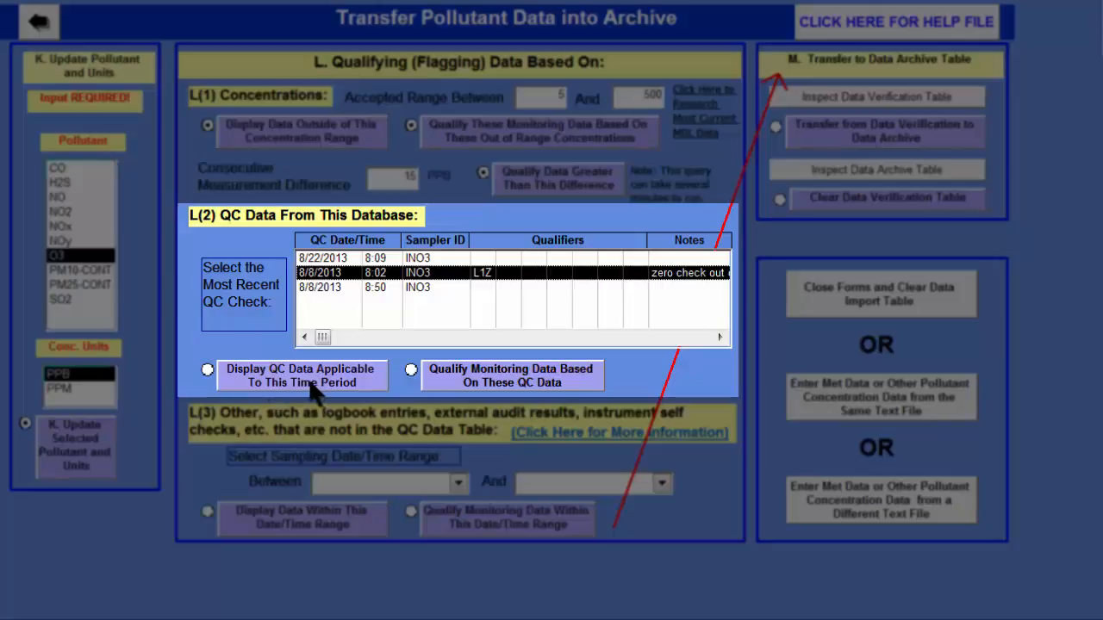
click(366, 385)
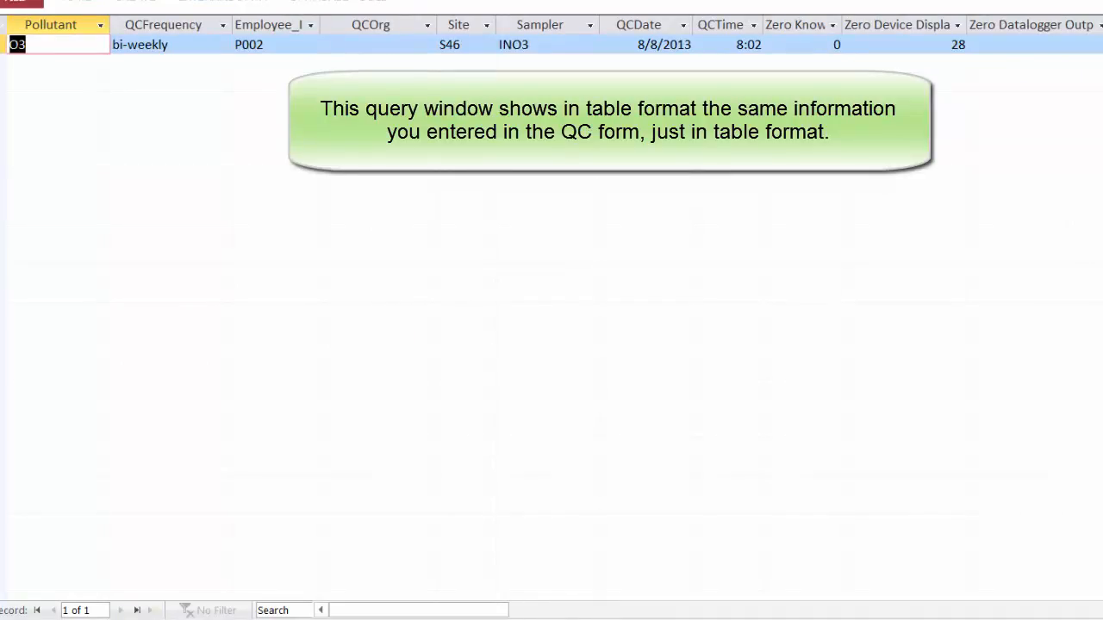
drag(418, 610, 464, 609)
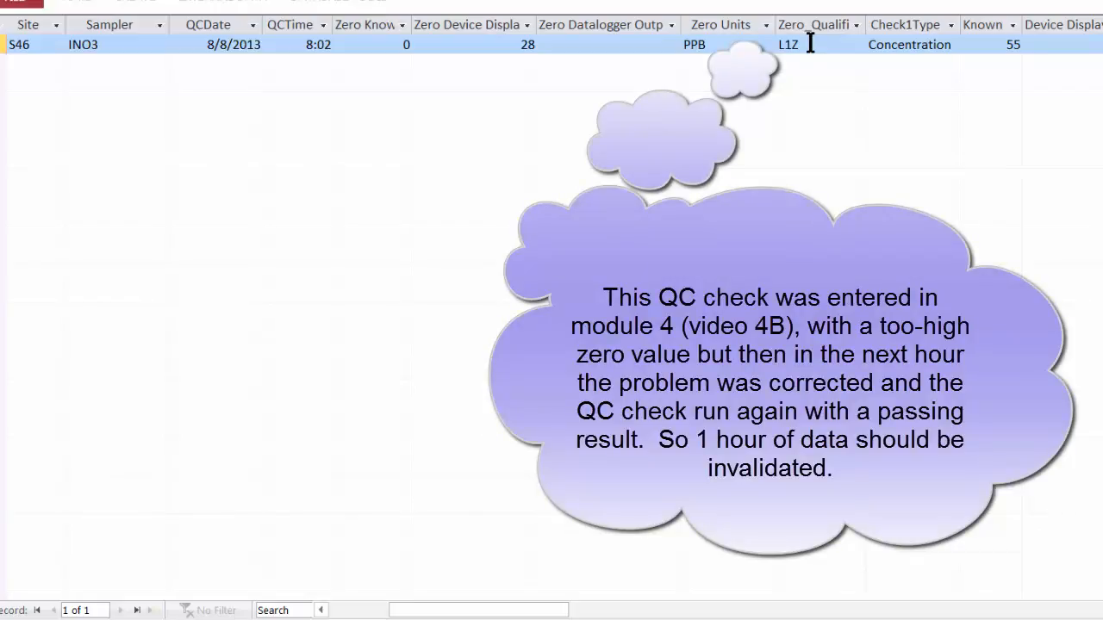
key(Home)
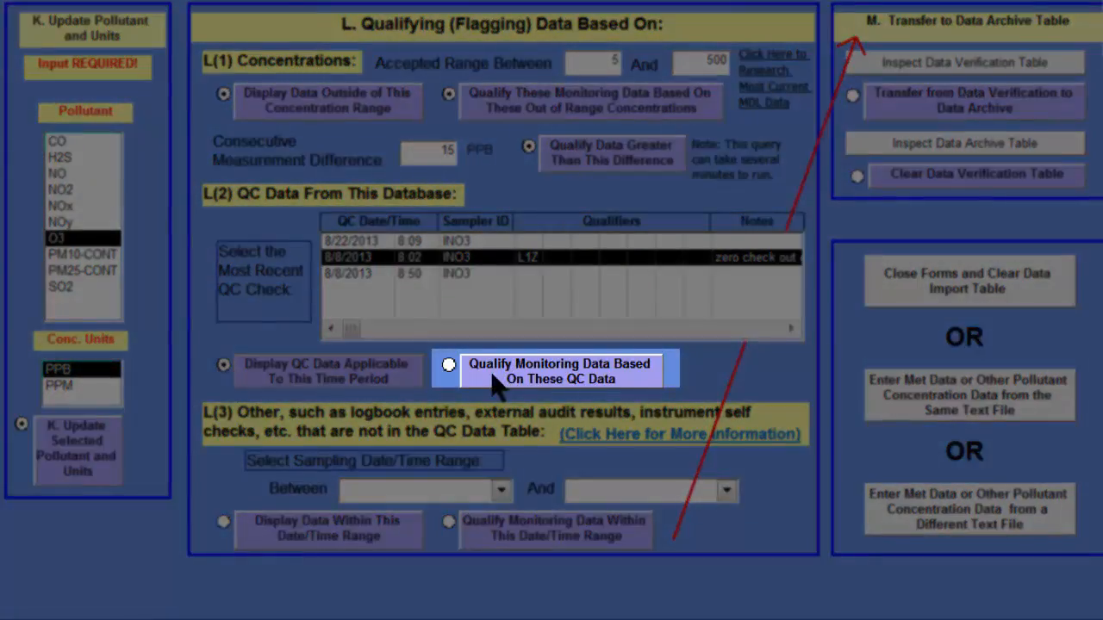
Qualify the monitoring data based on the selected QC check from 8/8/2013 8:00 AM to 8/8/2013 8:00 AM, accepting the update
click(495, 383)
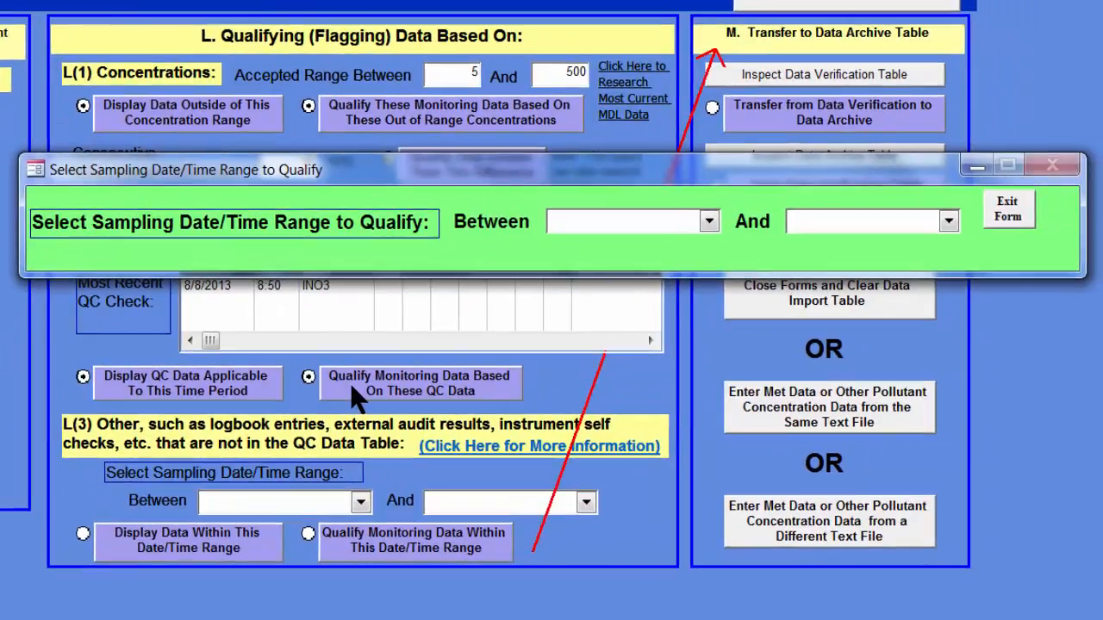
click(708, 223)
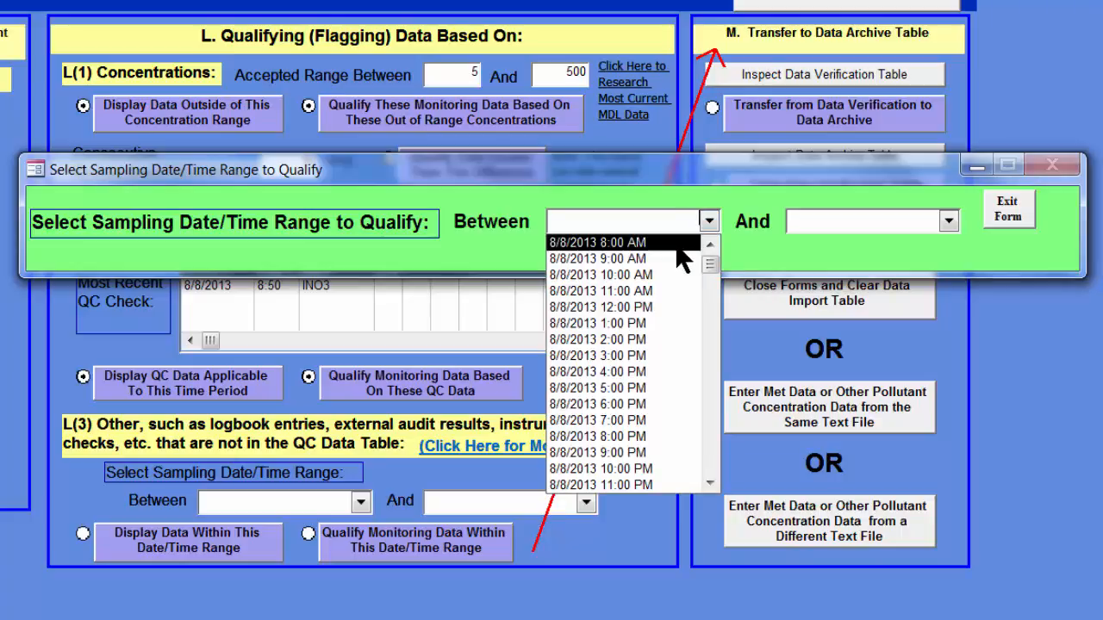
click(677, 244)
click(947, 222)
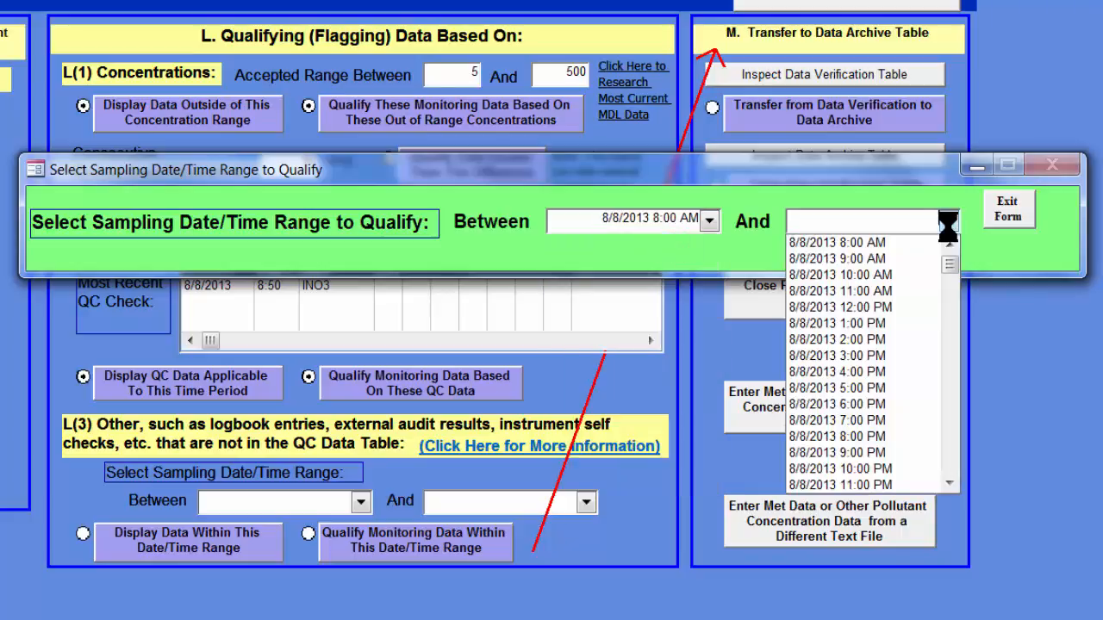
click(857, 242)
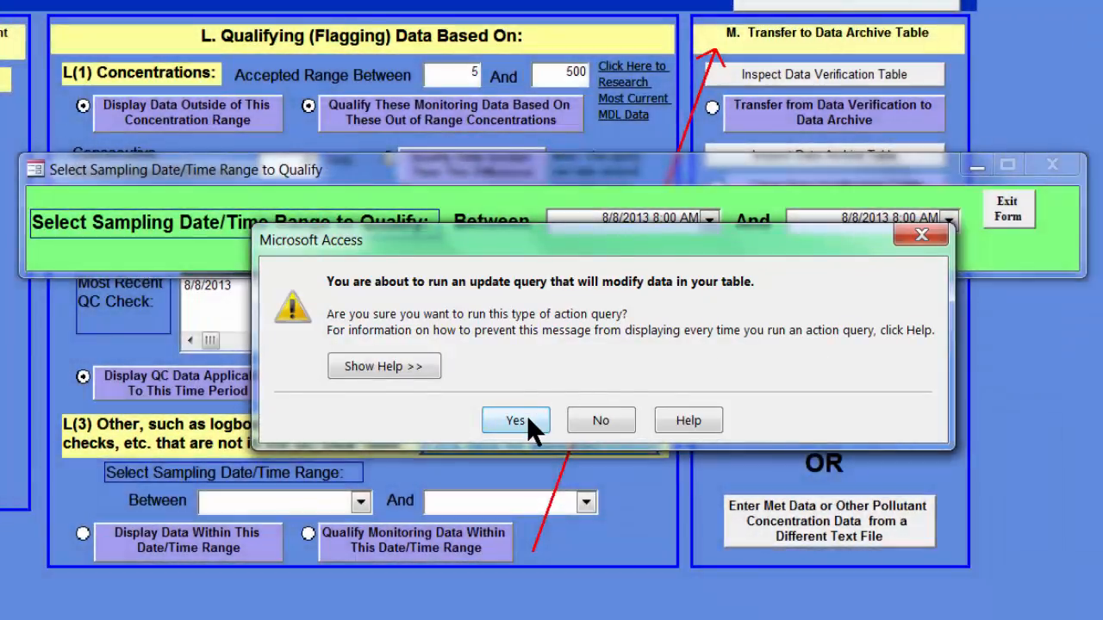
click(526, 417)
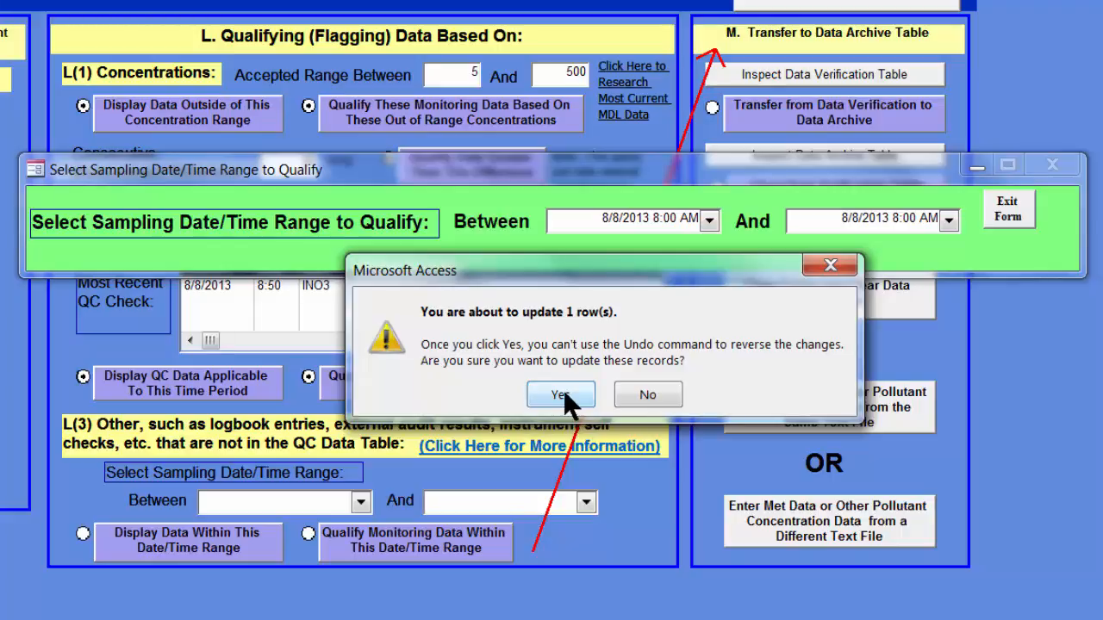
click(560, 394)
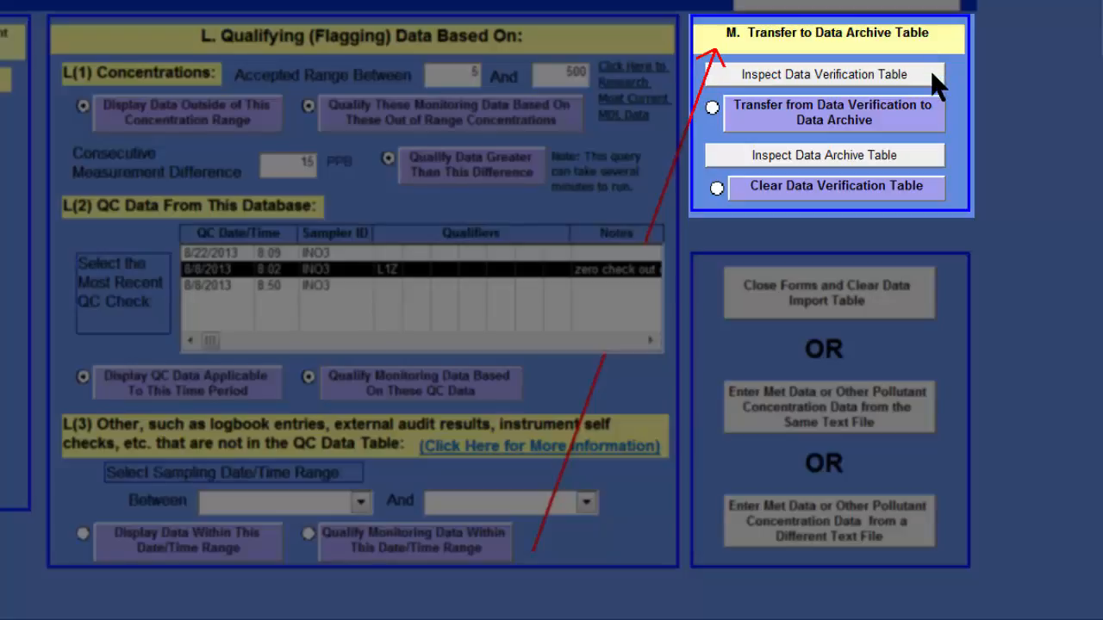
Inspect the data verification table from first to last record, checking the qualifier assigned to each hourly O3 concentration
click(930, 70)
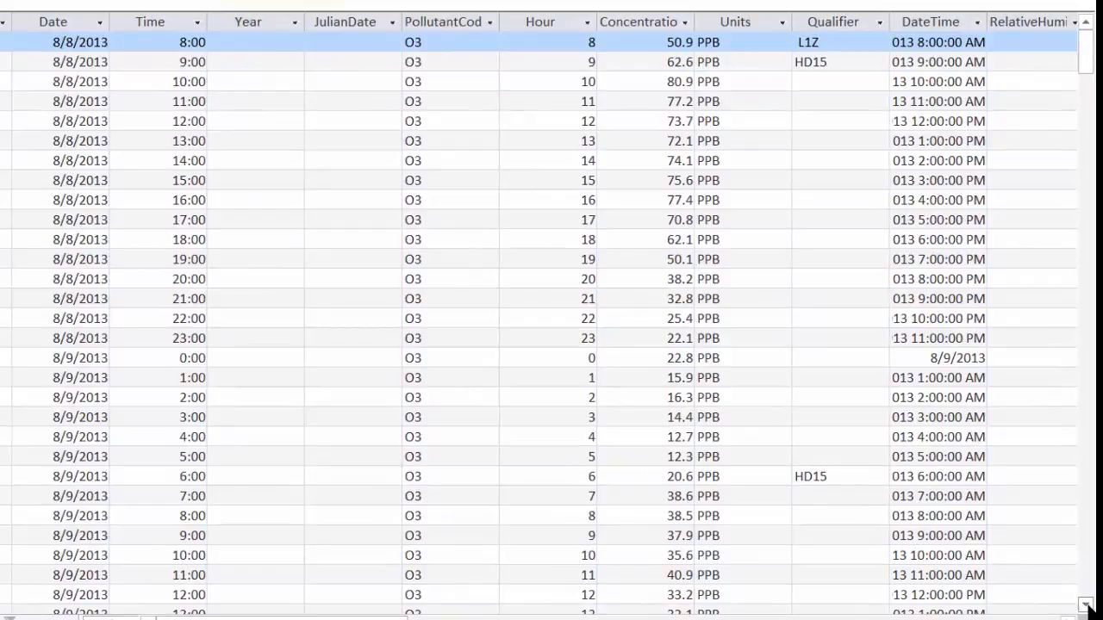
click(1087, 606)
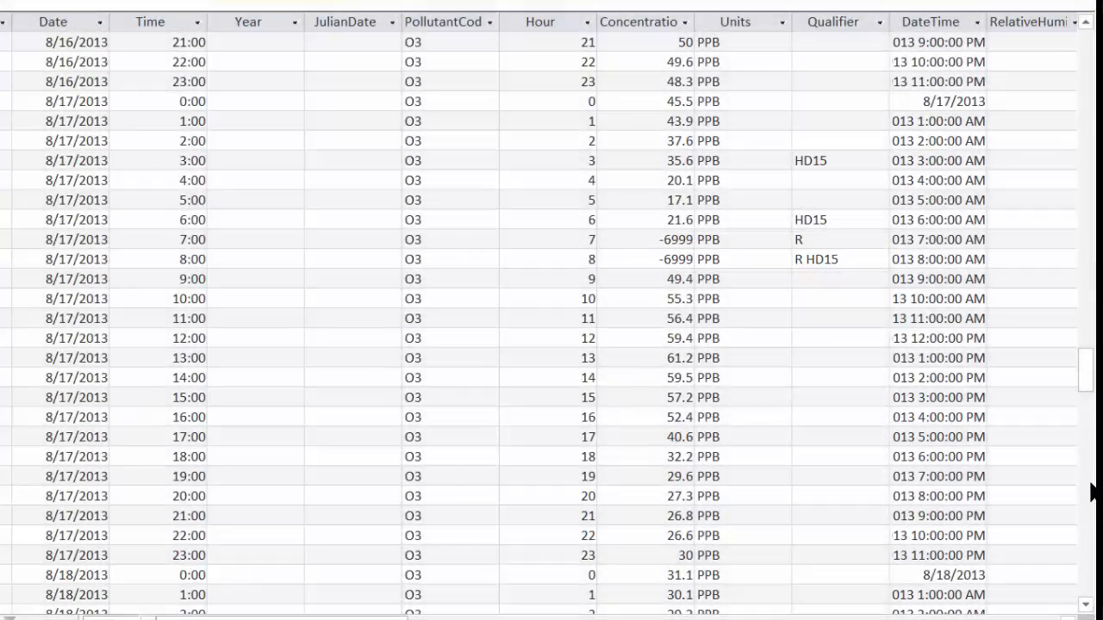
click(1087, 489)
click(1087, 487)
click(1087, 527)
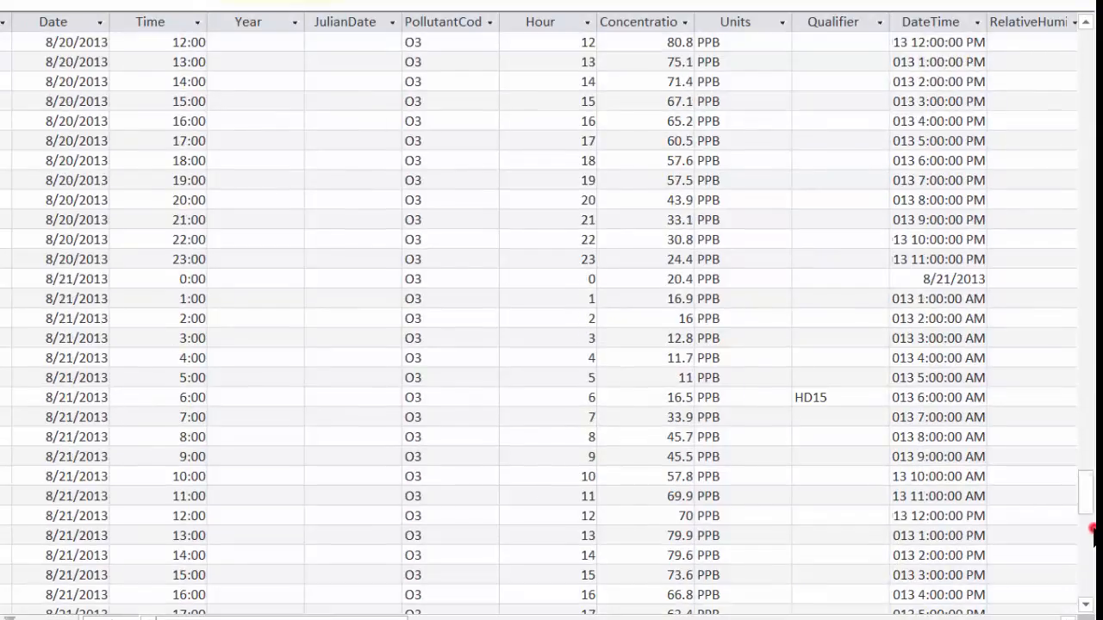
click(1089, 538)
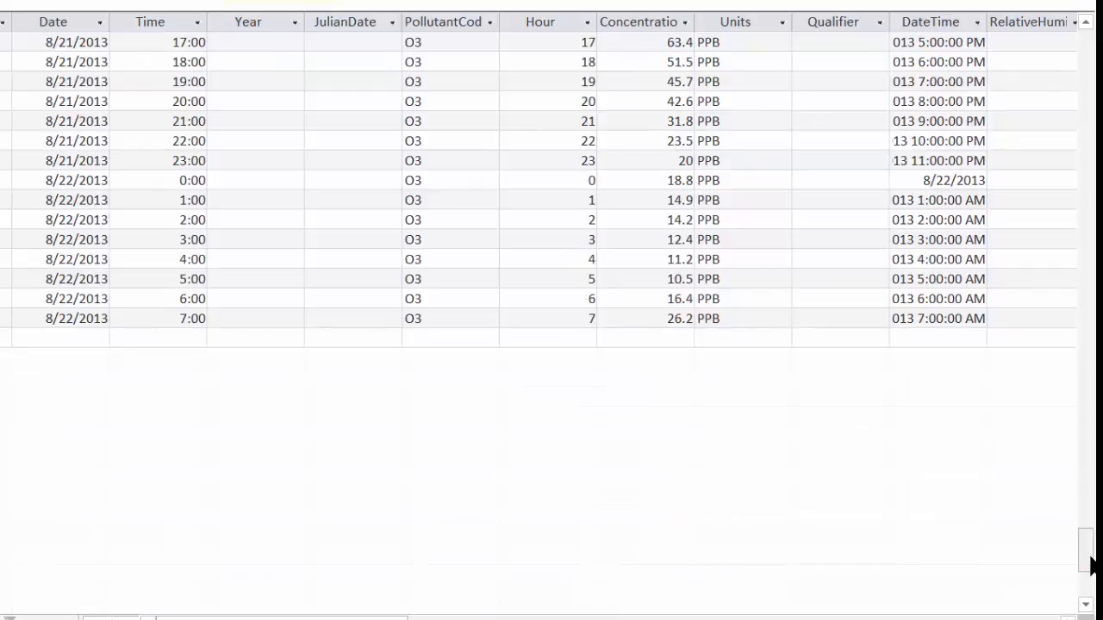
click(1087, 91)
click(1087, 90)
click(1087, 91)
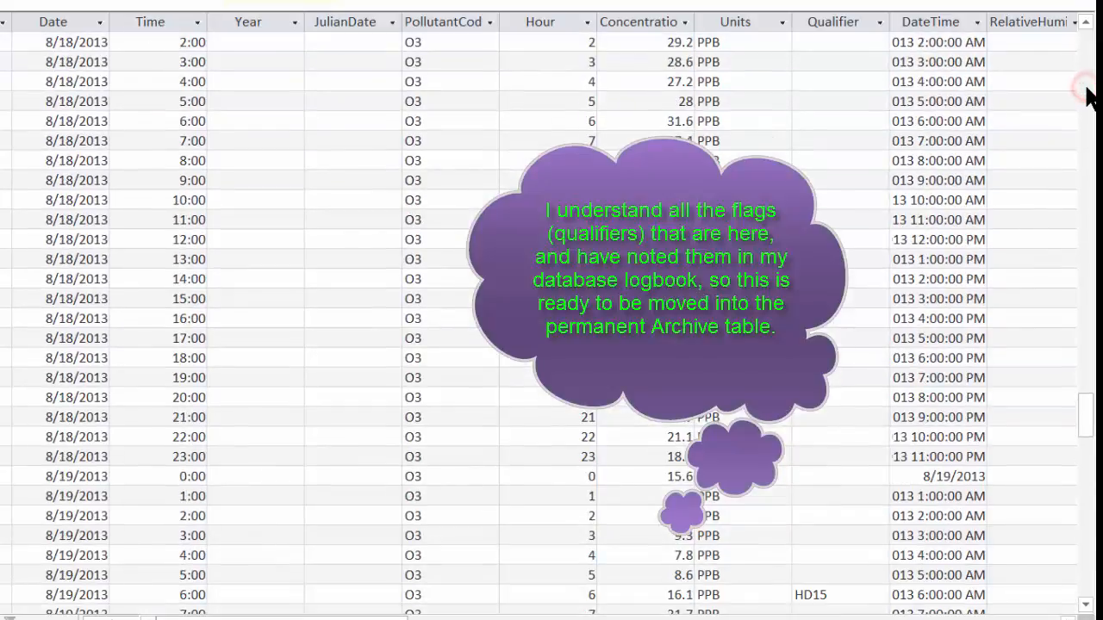
click(1087, 90)
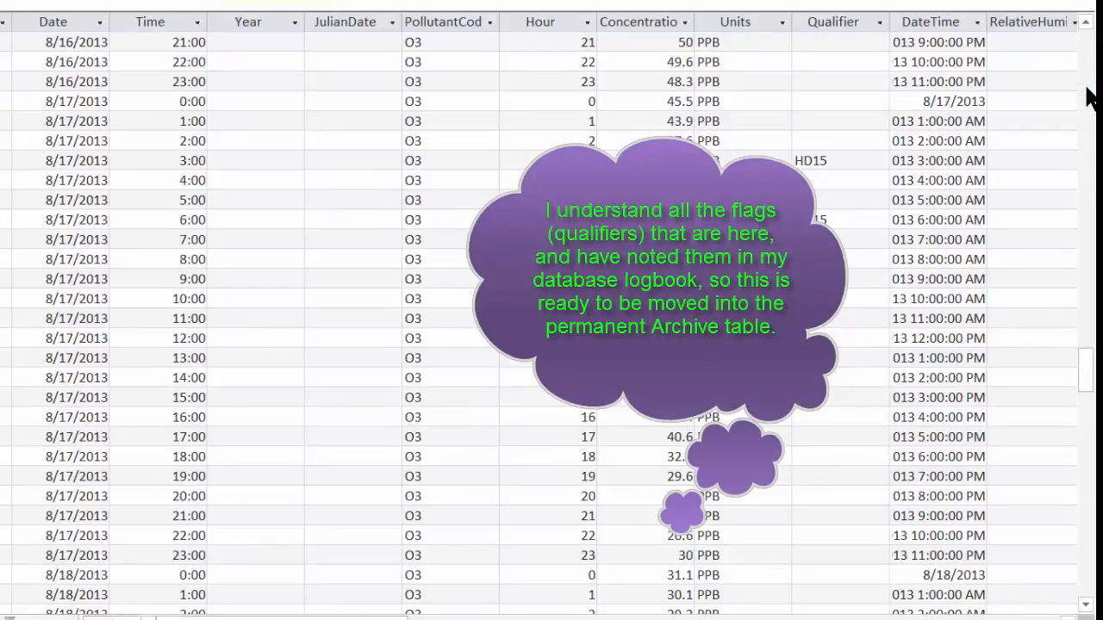
click(1087, 91)
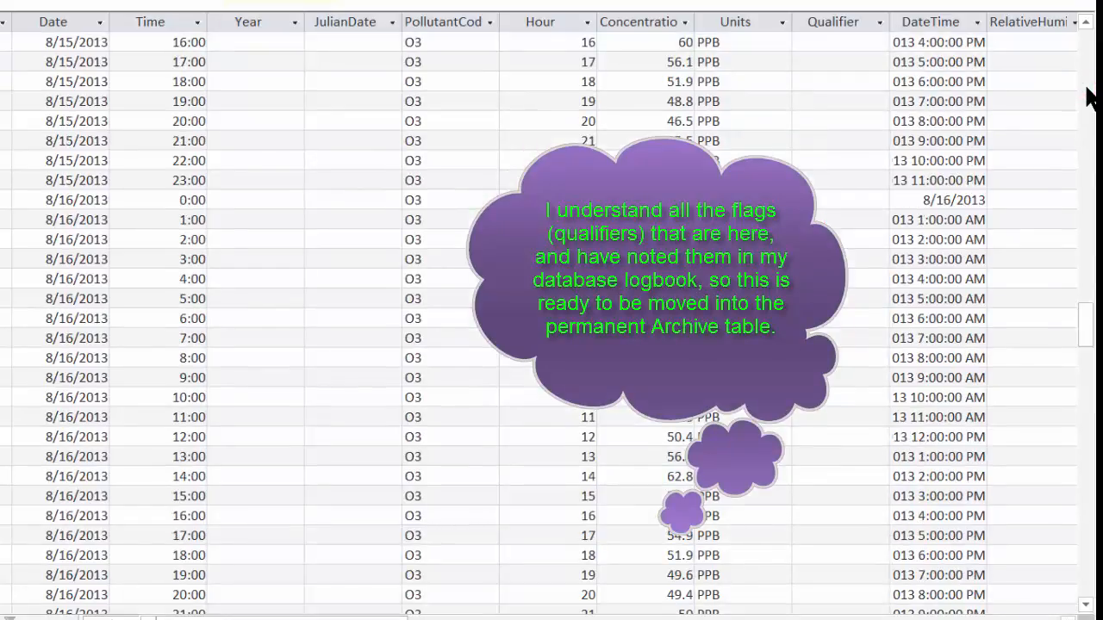
click(1086, 88)
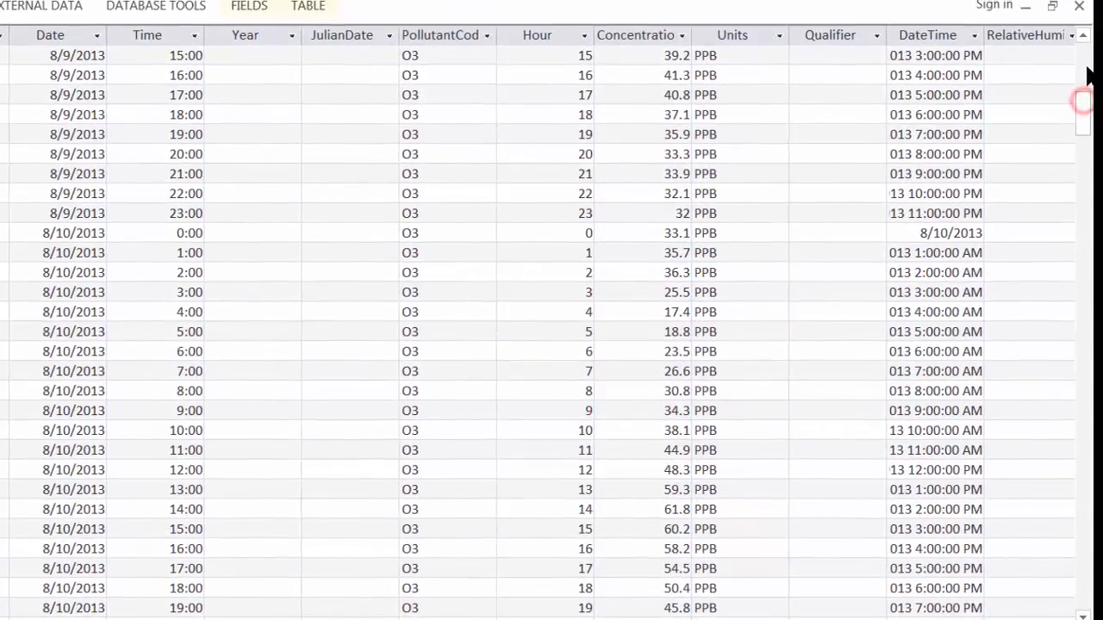
click(1085, 69)
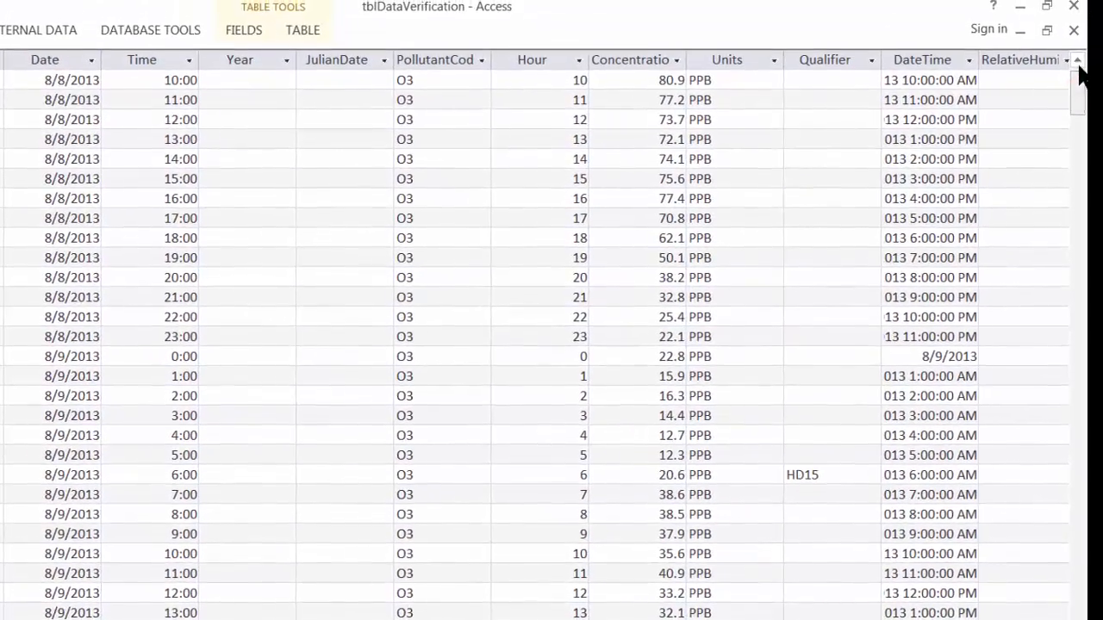
click(1083, 36)
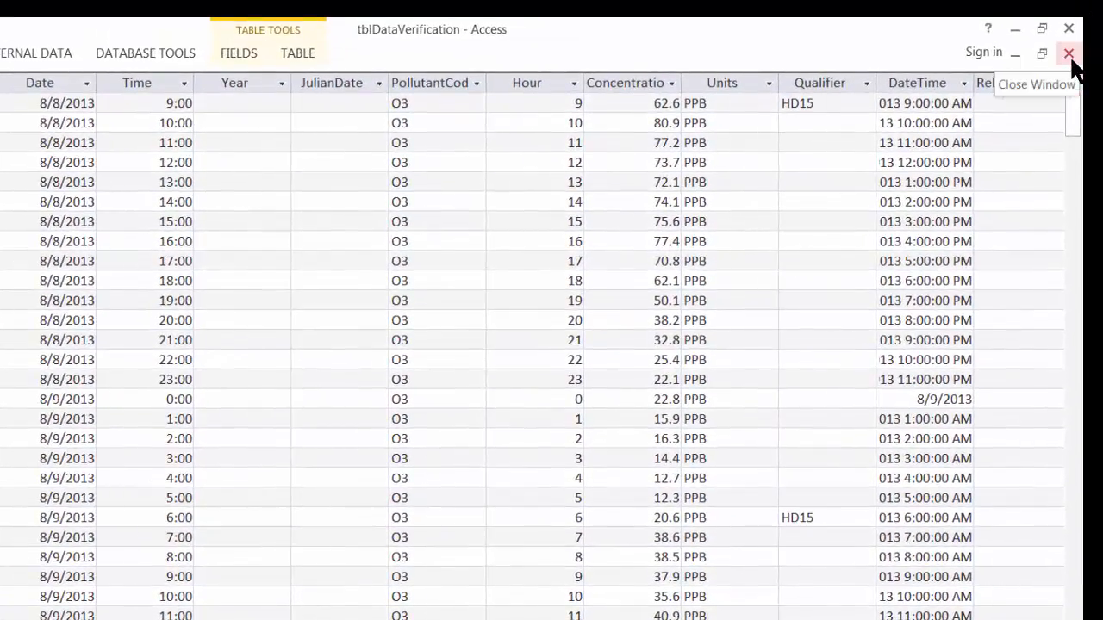